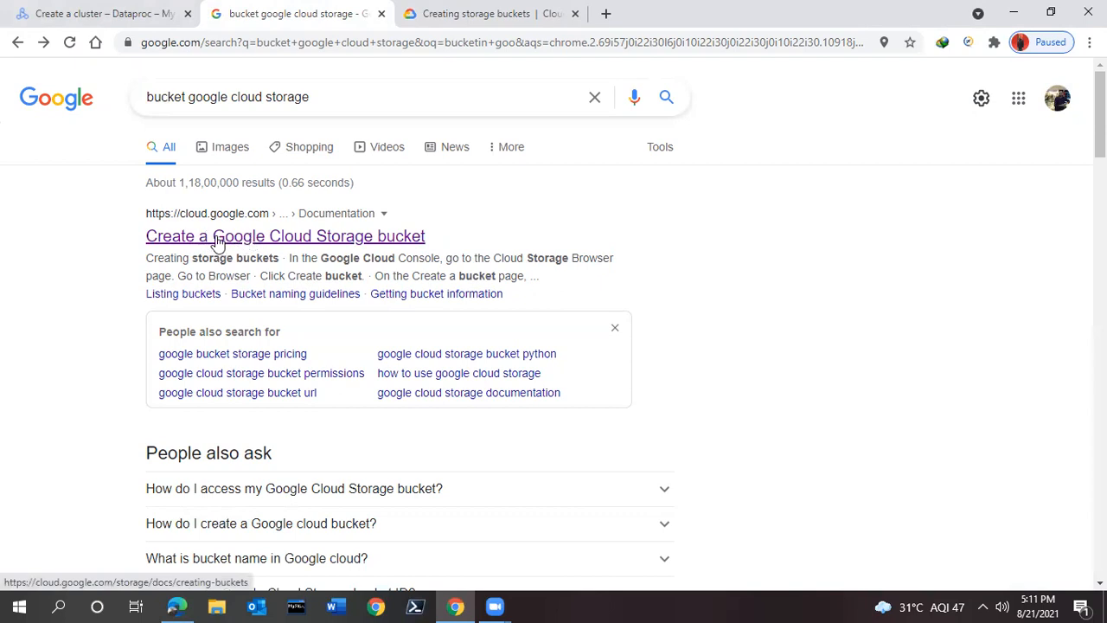
Review the console instructions in the Cloud Storage guide on creating storage buckets
click(539, 12)
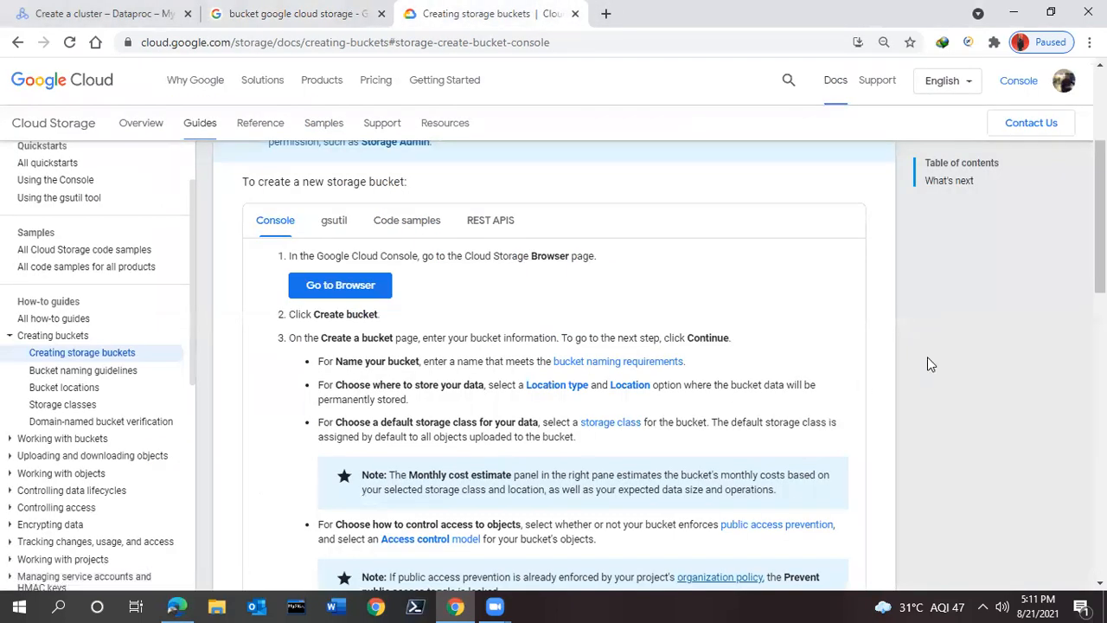
scroll(554, 363, up, 3)
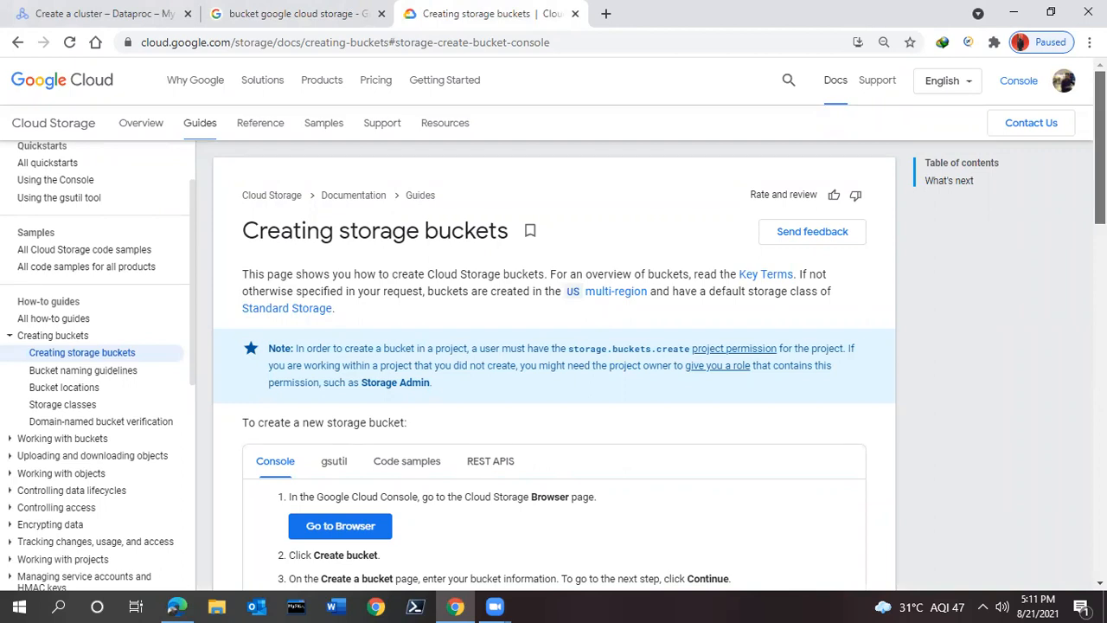
scroll(1100, 173, down, 3)
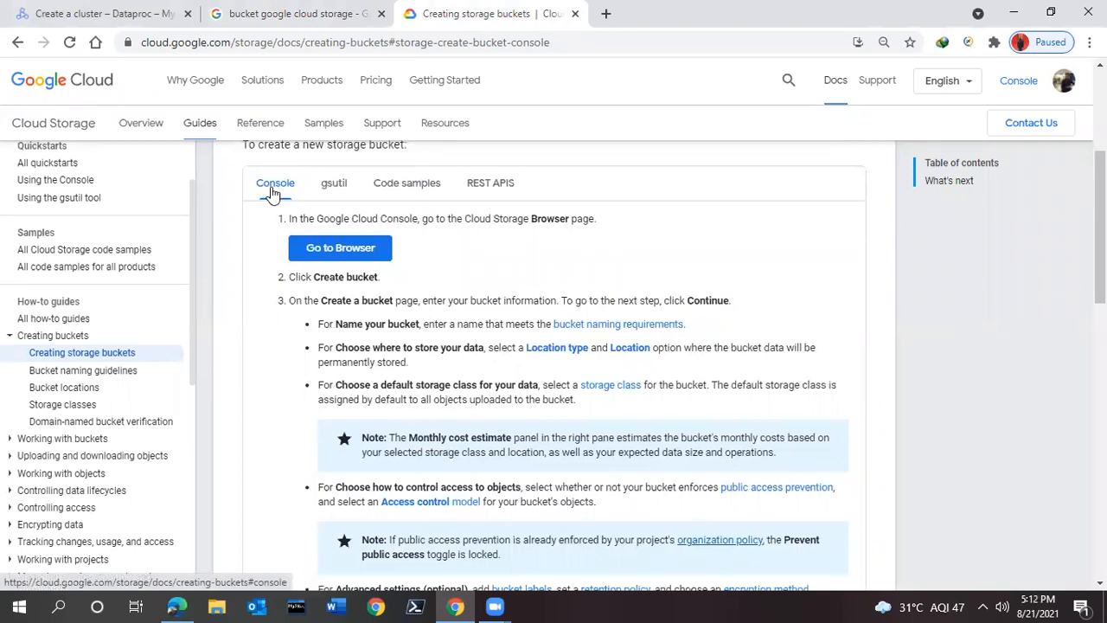
Return to the Google Cloud console and leave the cluster creation page for the project's home dashboard
click(72, 8)
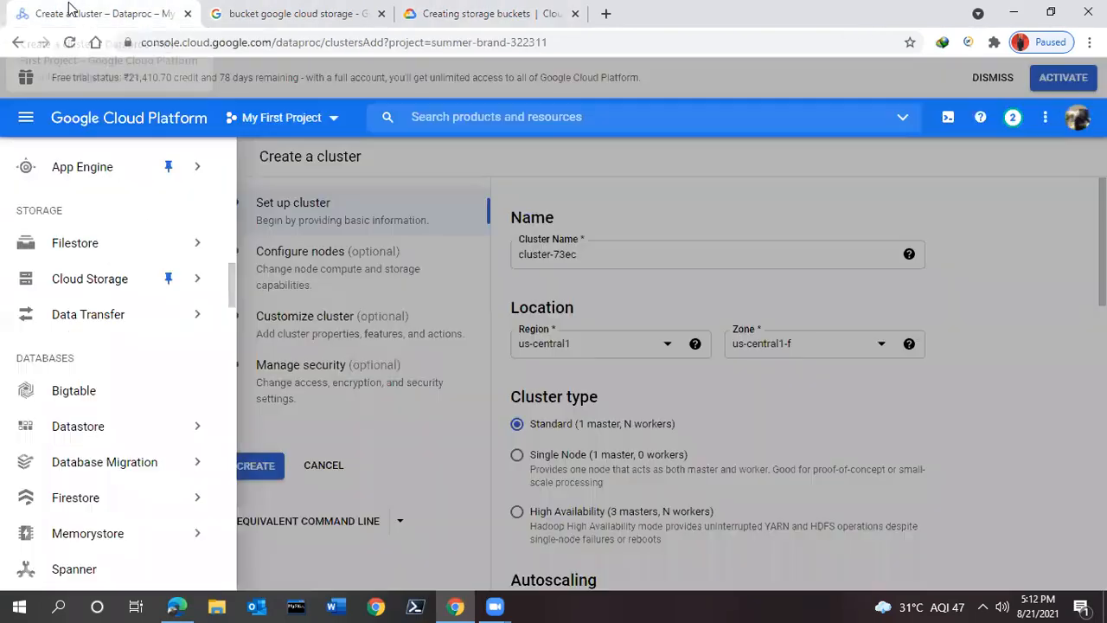
click(447, 289)
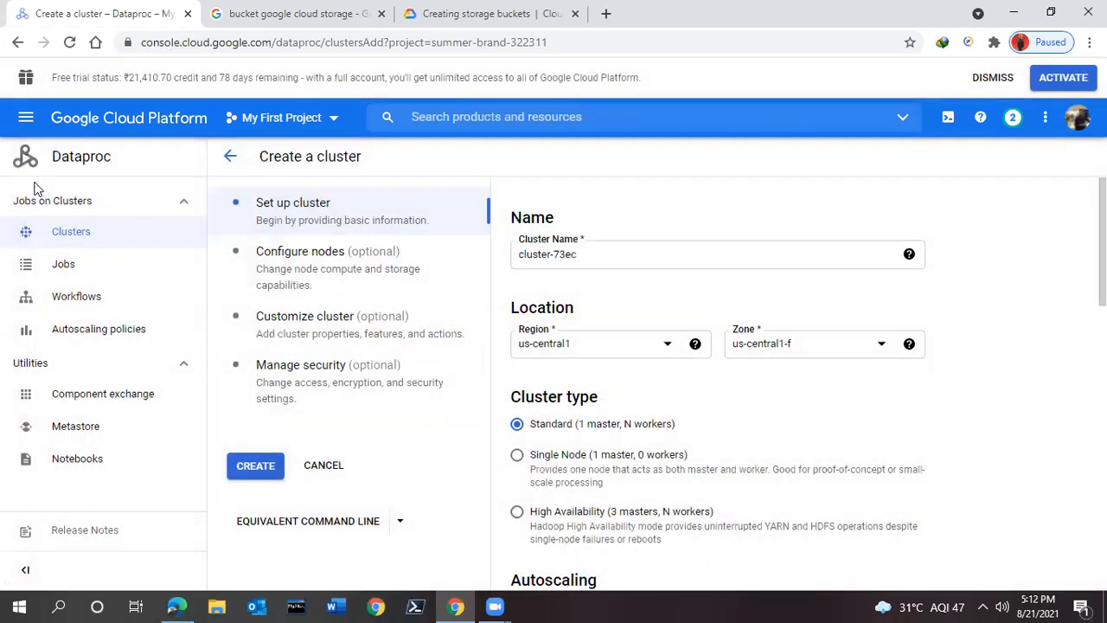
click(72, 126)
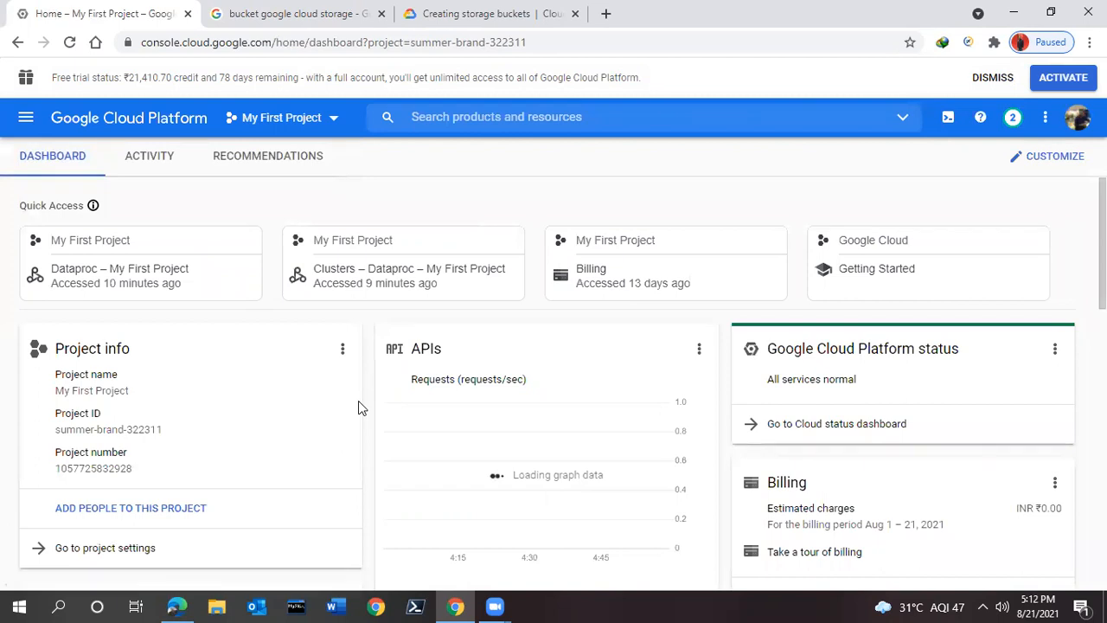
Open the Cloud Storage bucket browser for My First Project
click(25, 123)
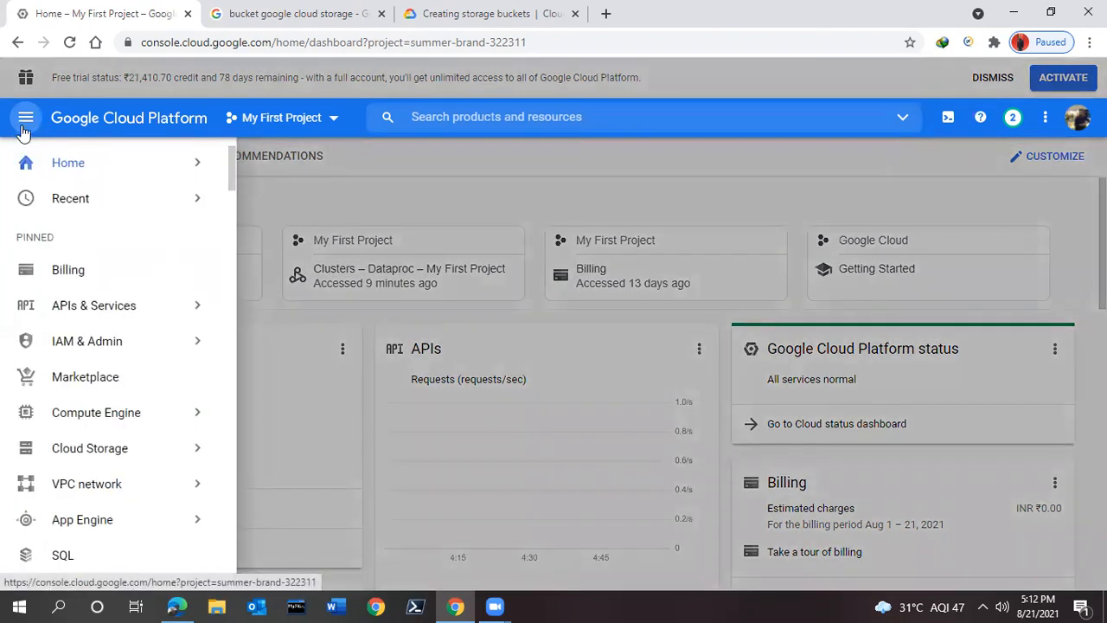
mouse_move(173, 177)
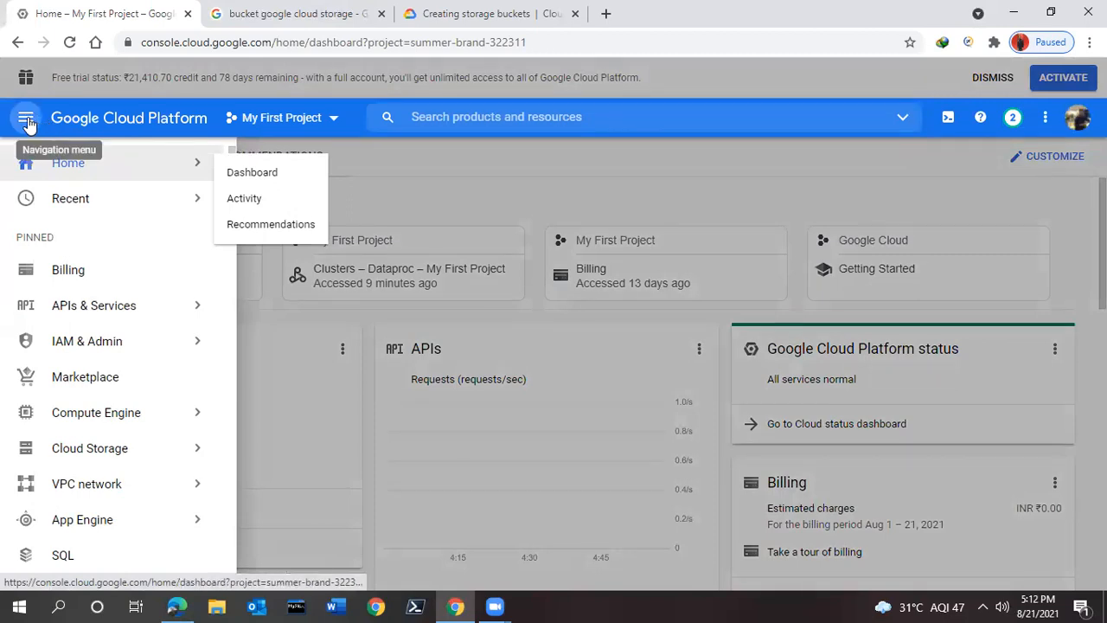
drag(232, 154, 230, 263)
mouse_move(135, 253)
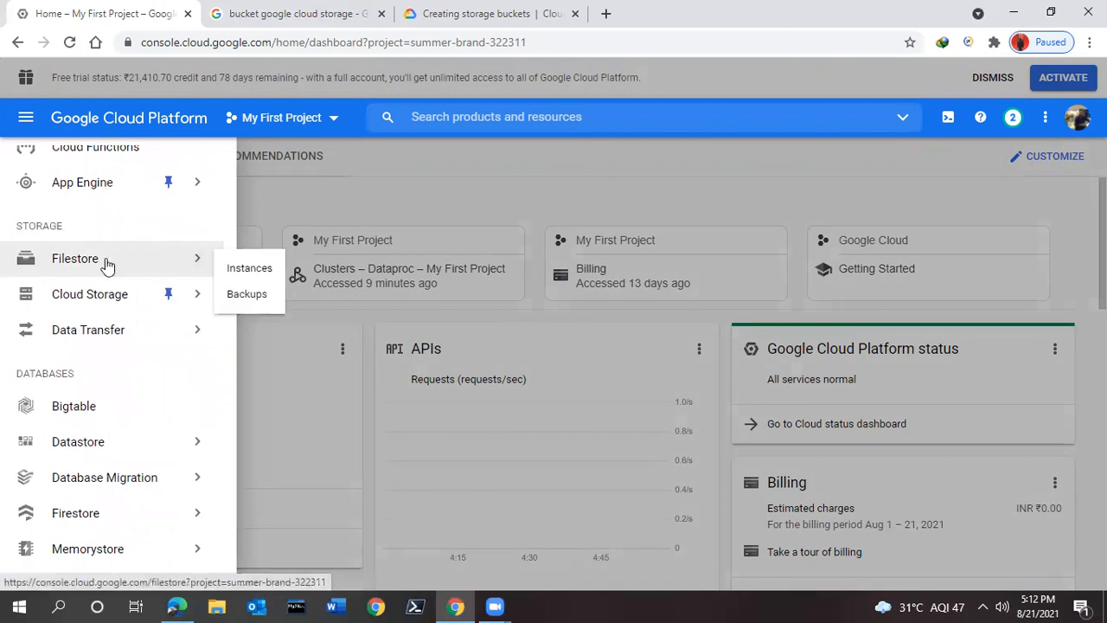
mouse_move(107, 297)
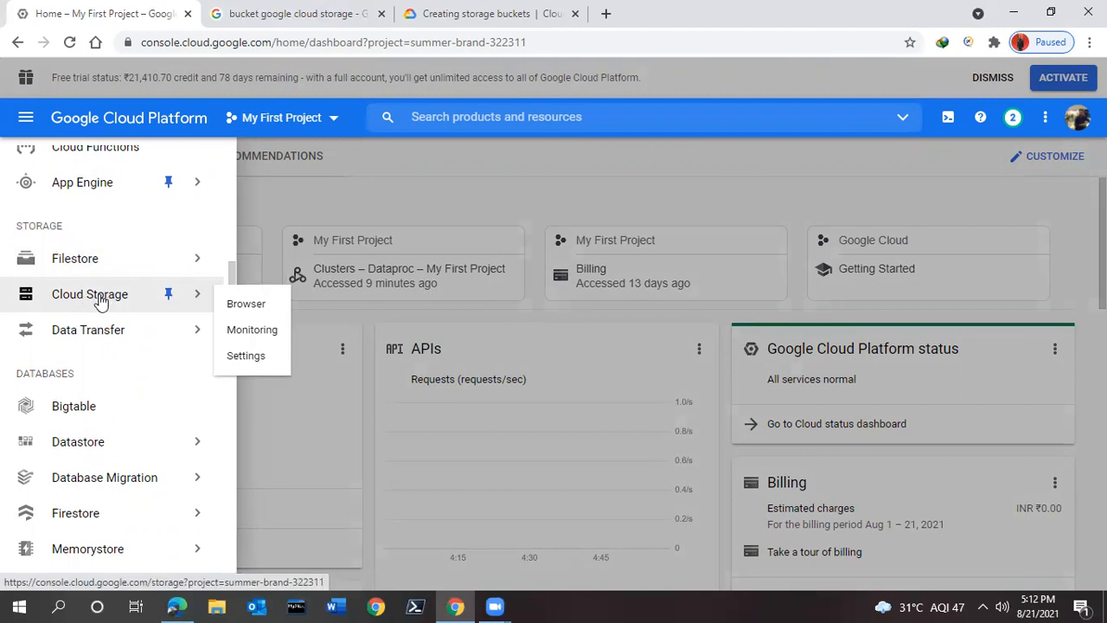
click(101, 300)
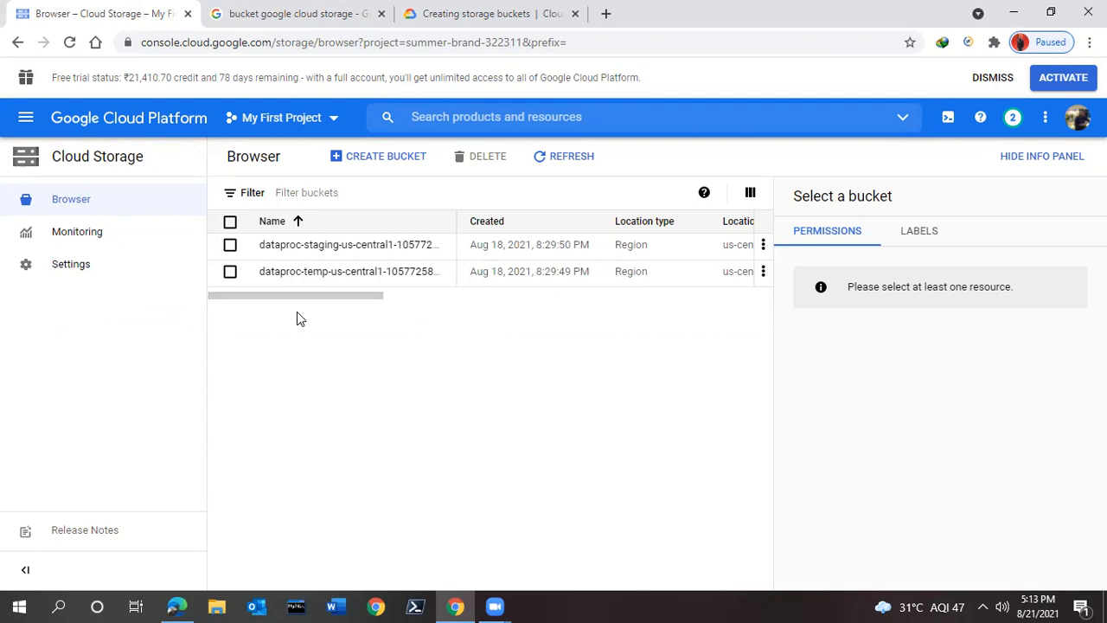
Start creating a new bucket, name it dataedge-storage and continue to the data location settings
click(372, 160)
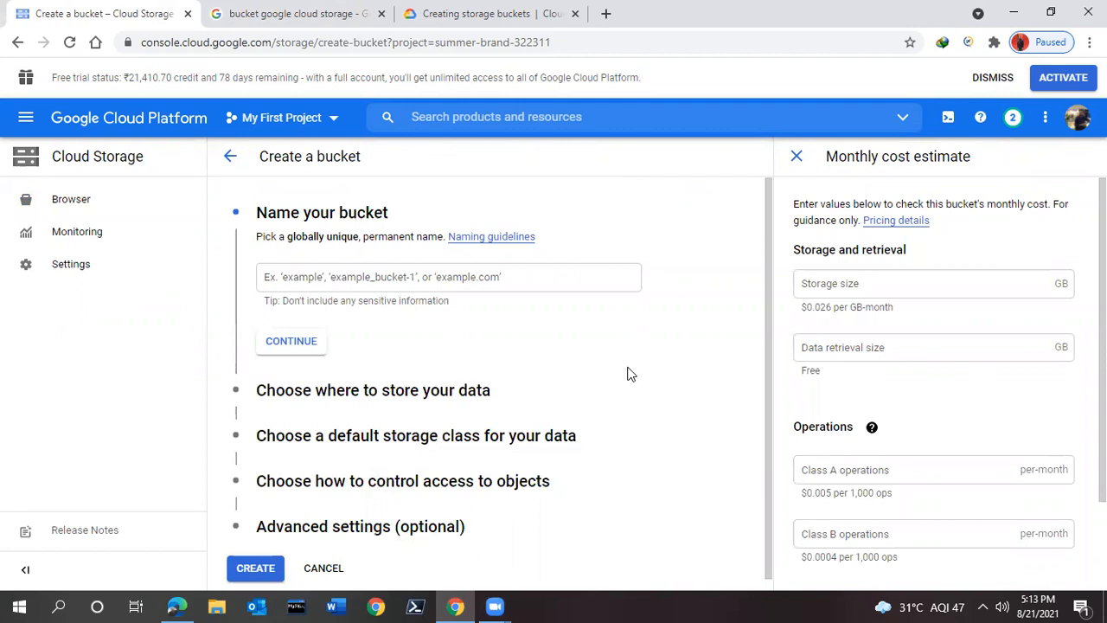
click(429, 281)
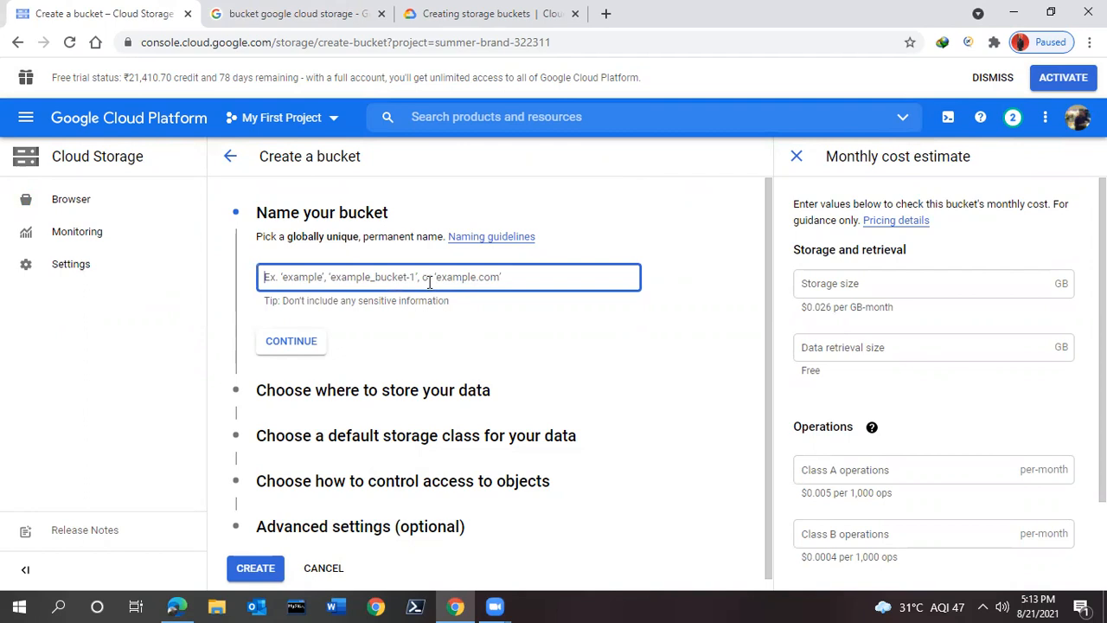
text(dataedge)
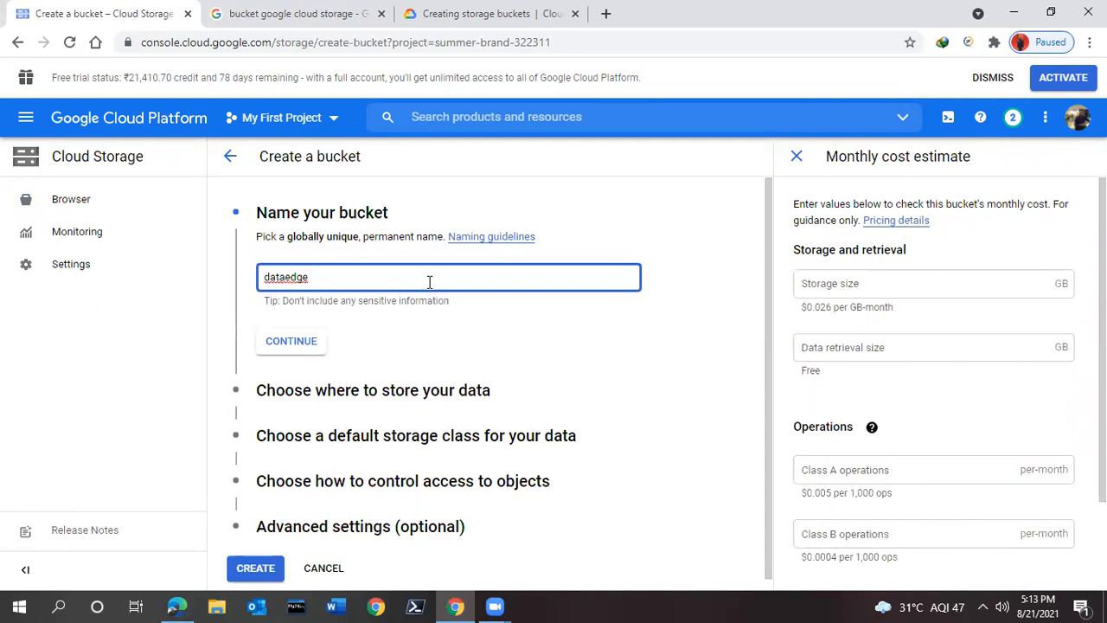
text(storage)
click(313, 345)
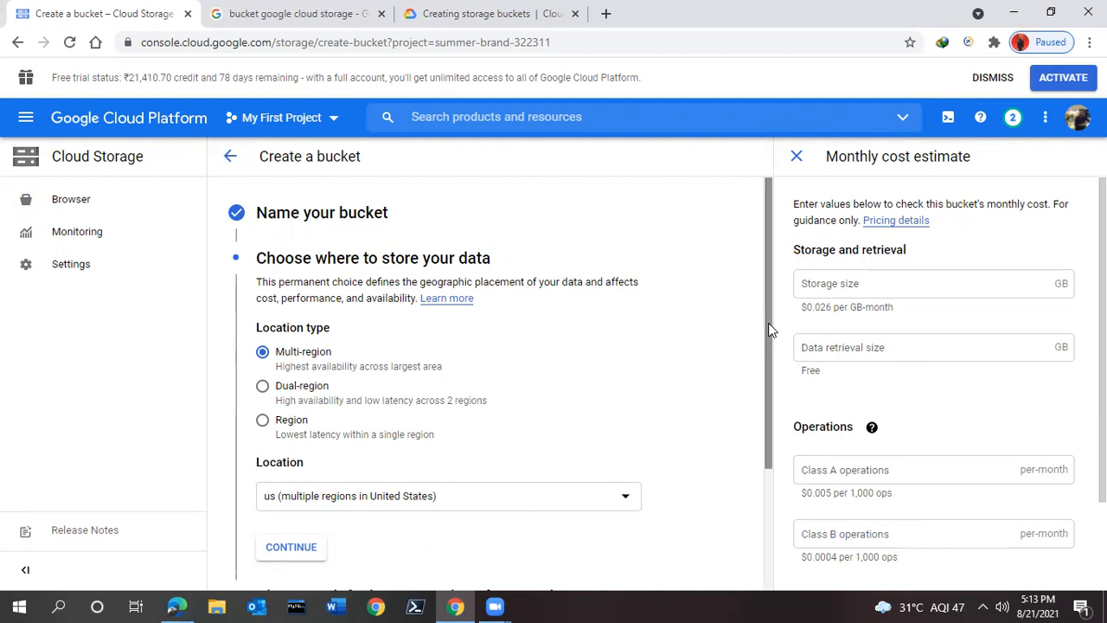
Set the bucket's location type to Region with asia-south1 (Mumbai) as the location, and continue to the storage class
drag(772, 329, 771, 349)
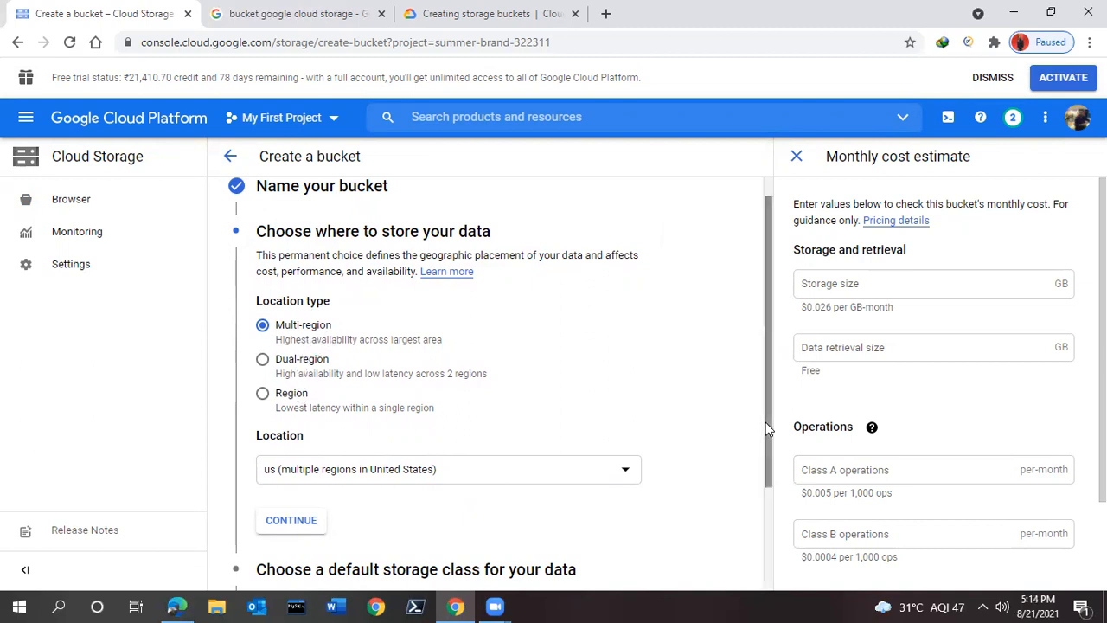
click(263, 396)
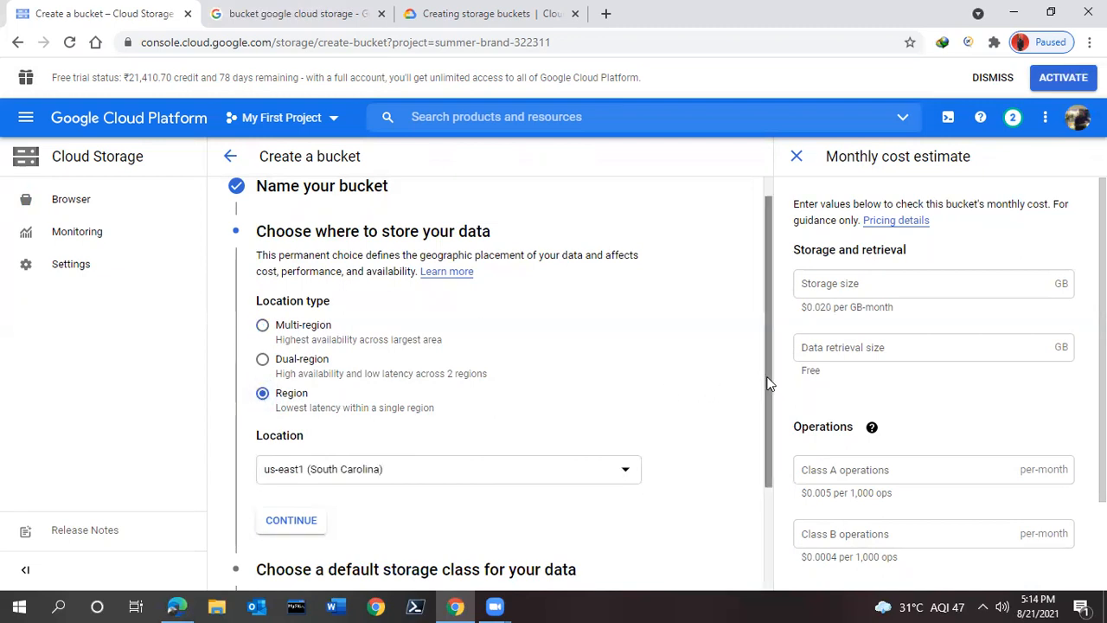
drag(767, 380, 781, 490)
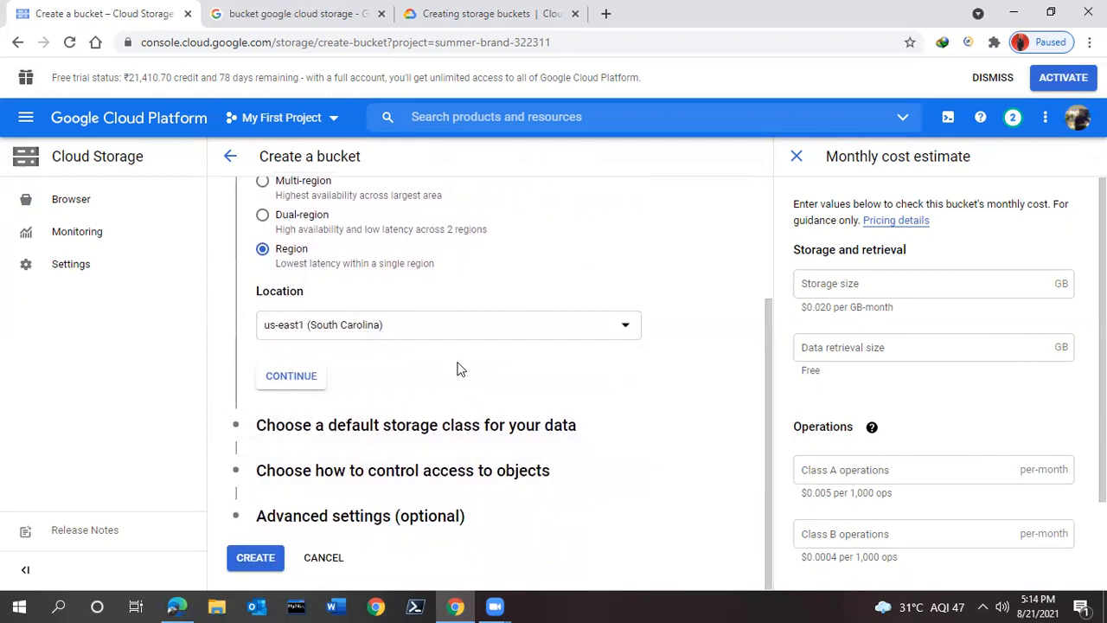
click(459, 335)
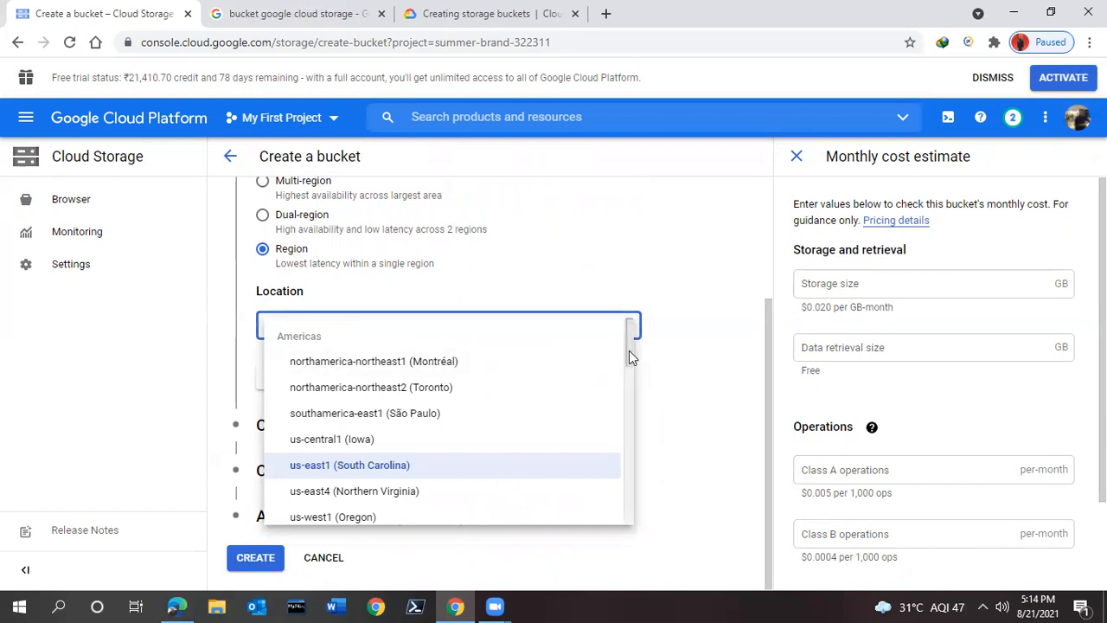
drag(628, 350, 628, 491)
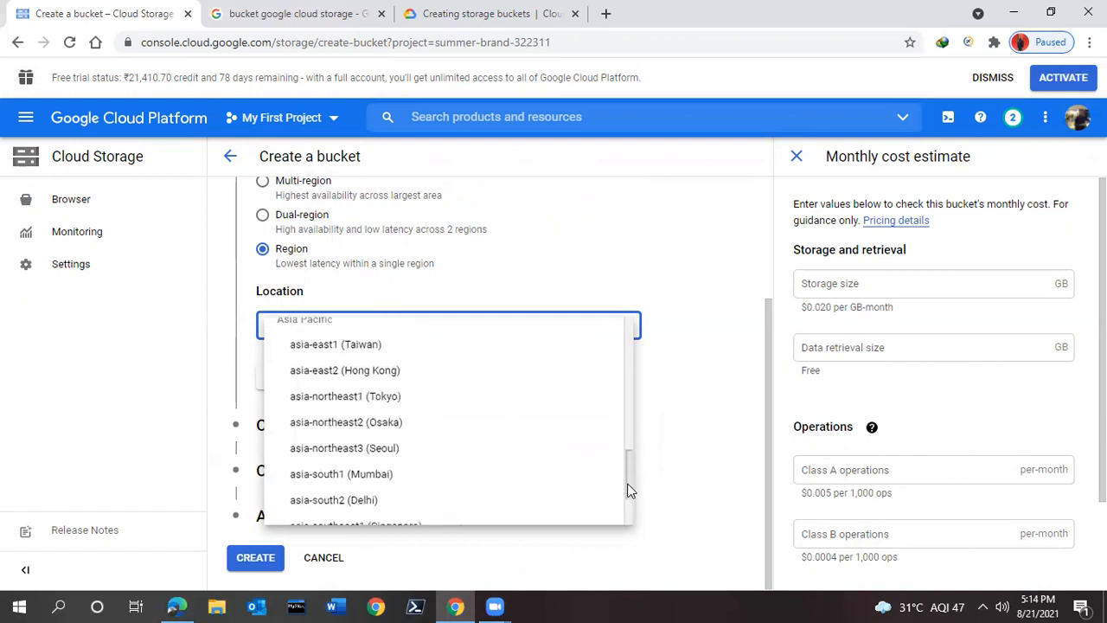
click(307, 480)
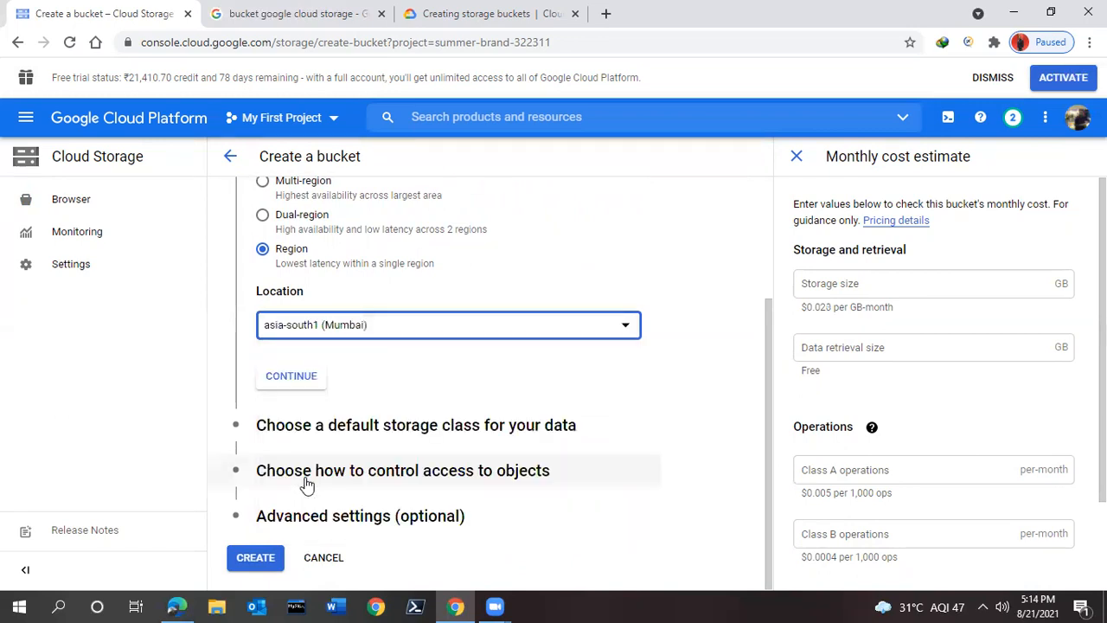
click(298, 378)
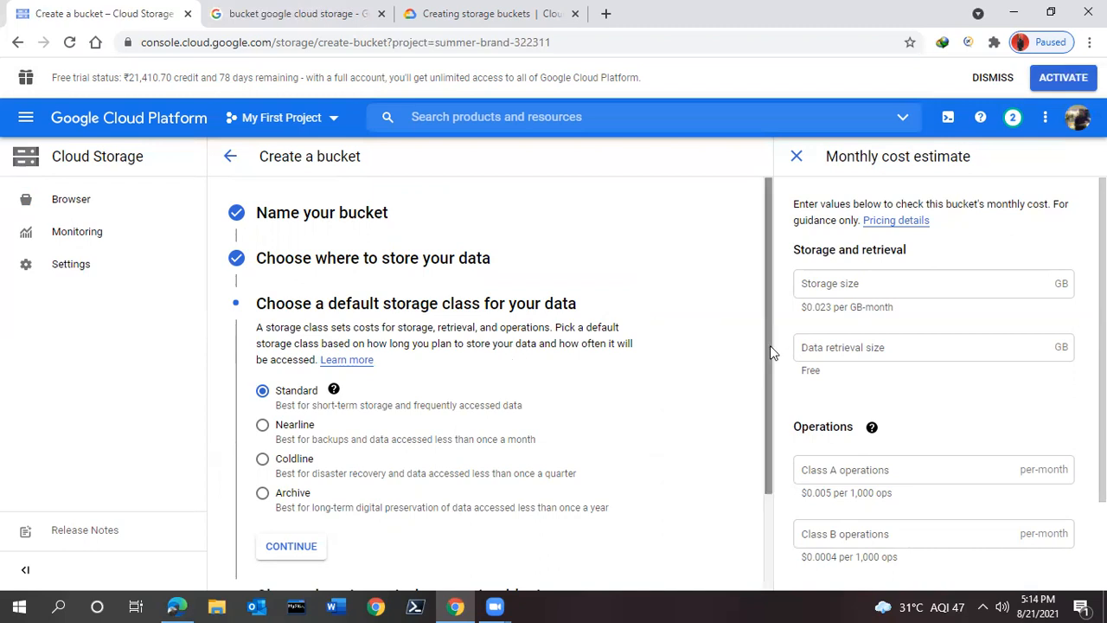
Create the bucket with the default Standard storage class, enforced public access prevention, Uniform access control and a Google-managed encryption key
drag(770, 345, 773, 415)
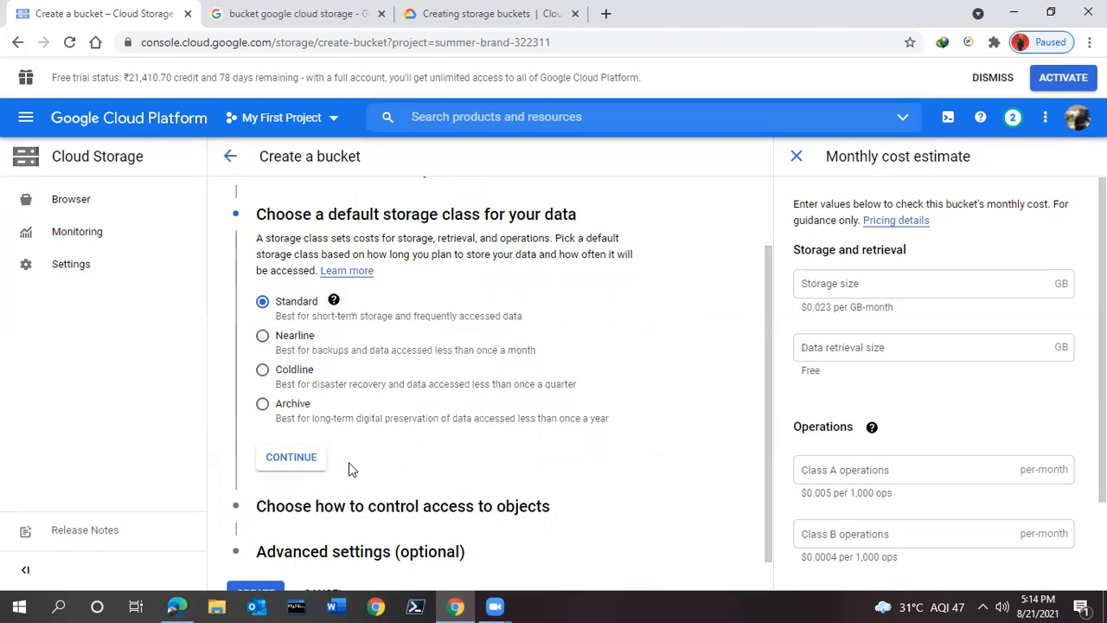
click(305, 465)
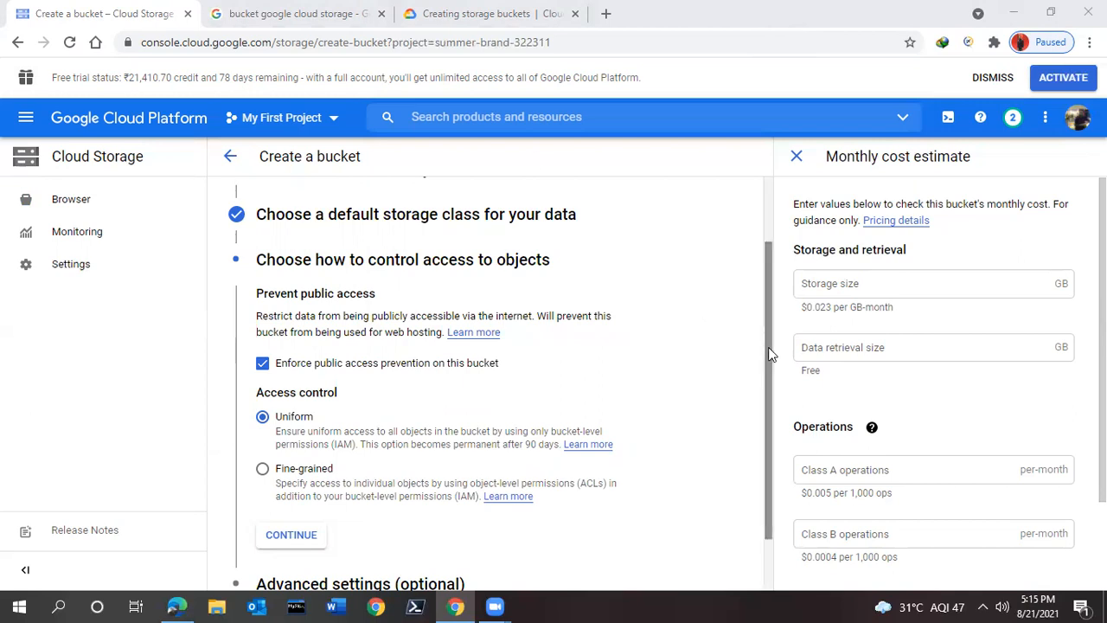
drag(770, 354, 769, 425)
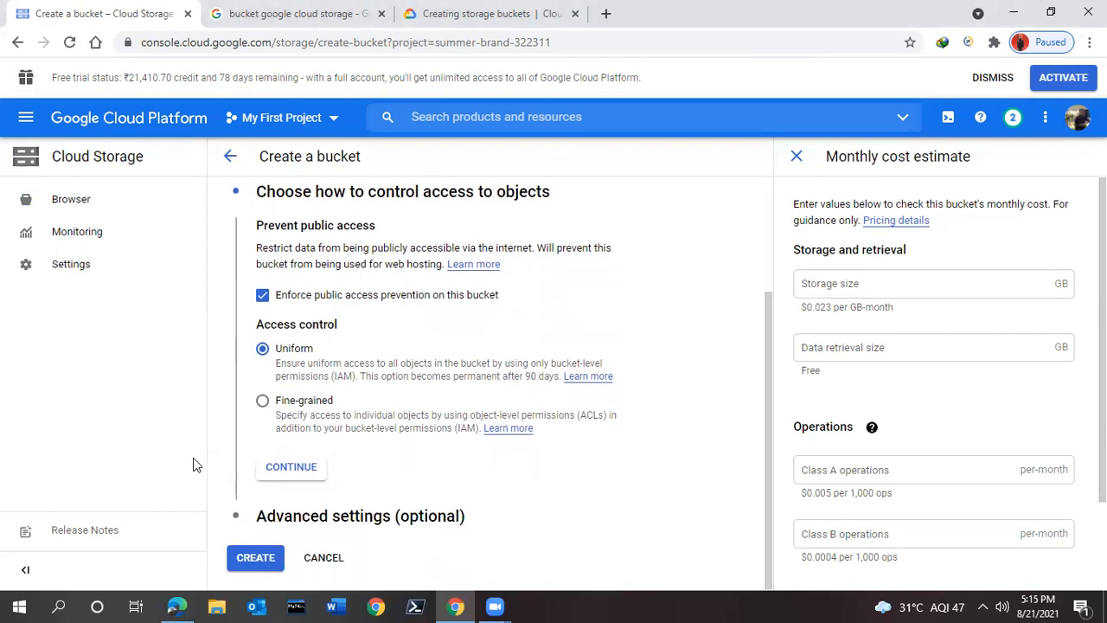
click(270, 468)
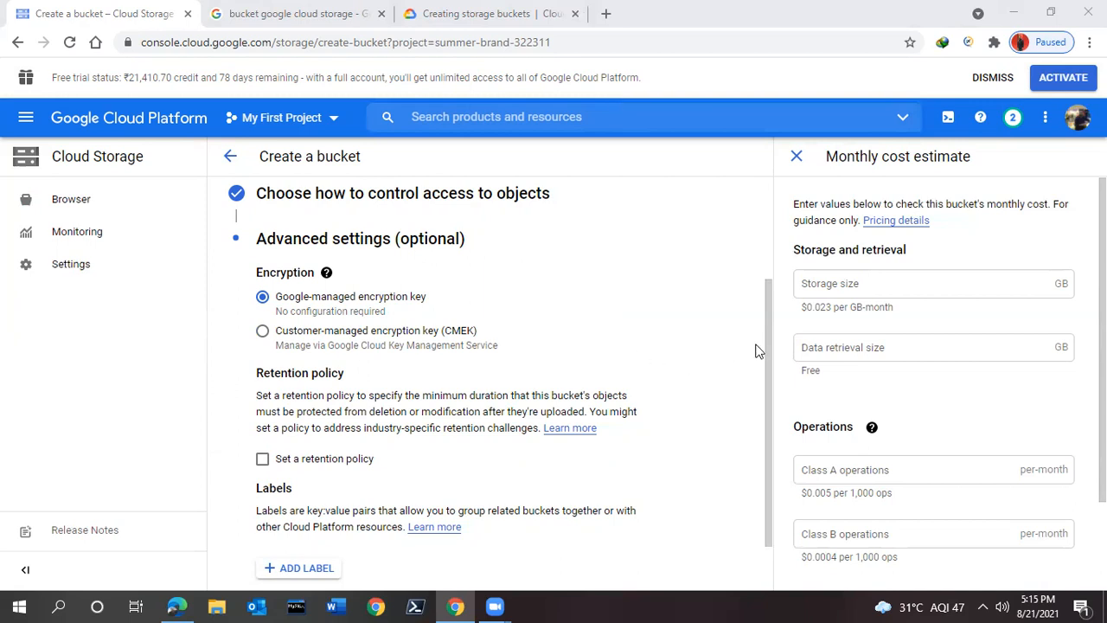
drag(769, 356, 774, 420)
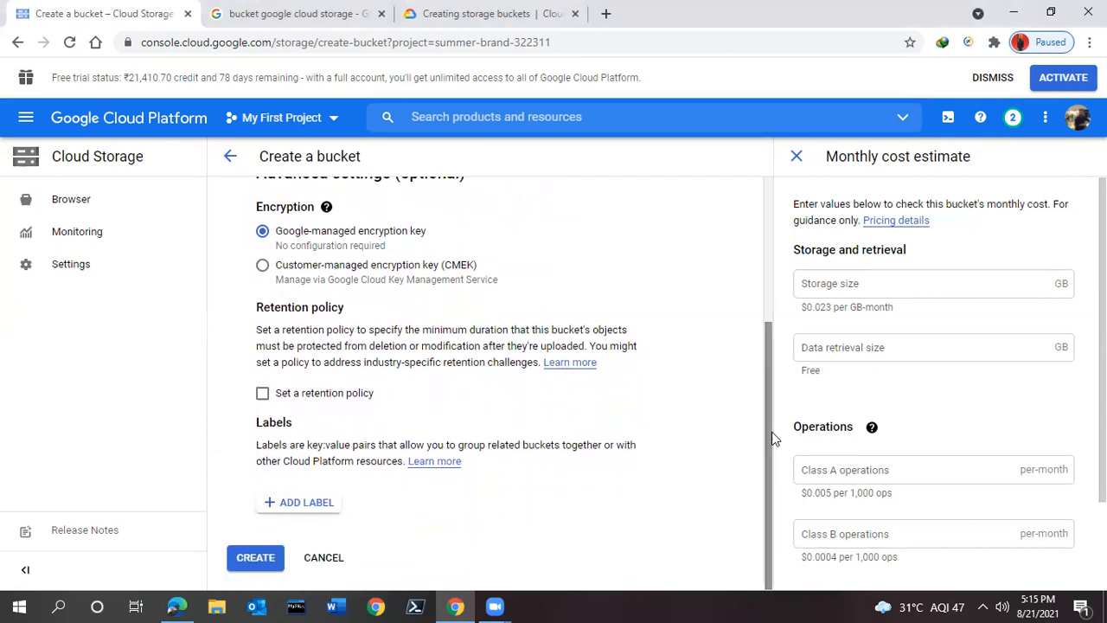
click(250, 564)
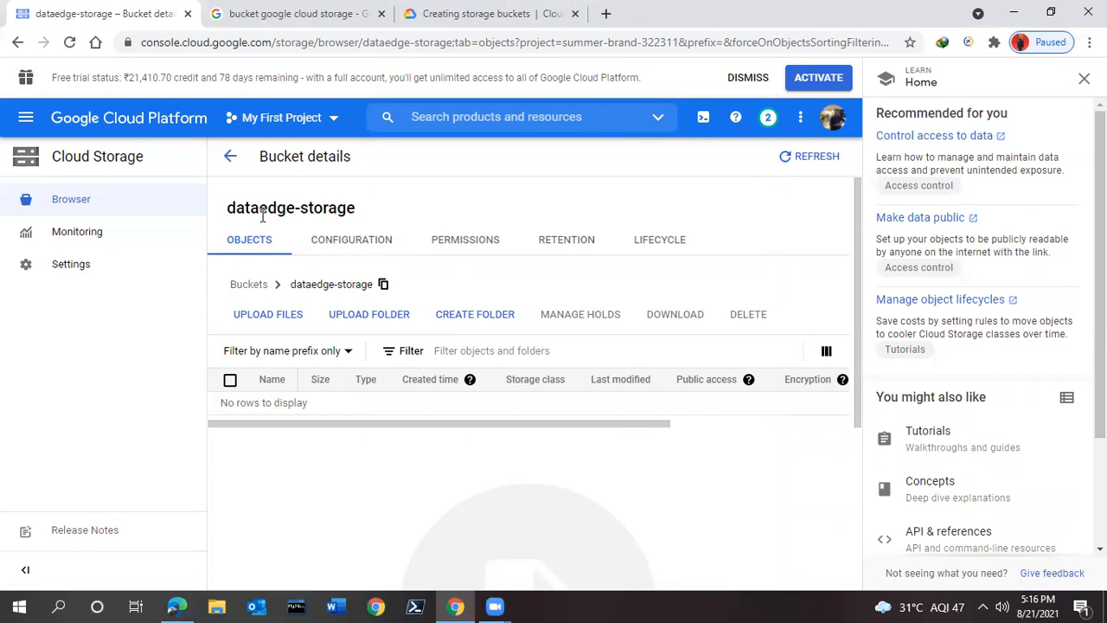
Check the new bucket in the refreshed bucket list and reopen the details of dataedge-storage
click(833, 161)
click(229, 160)
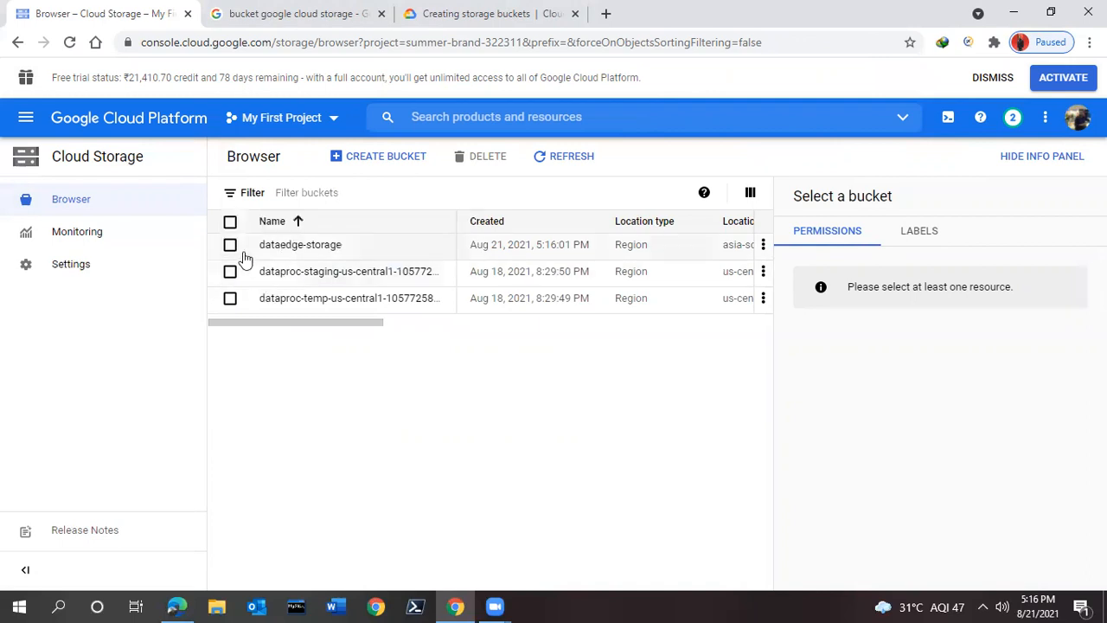
click(299, 246)
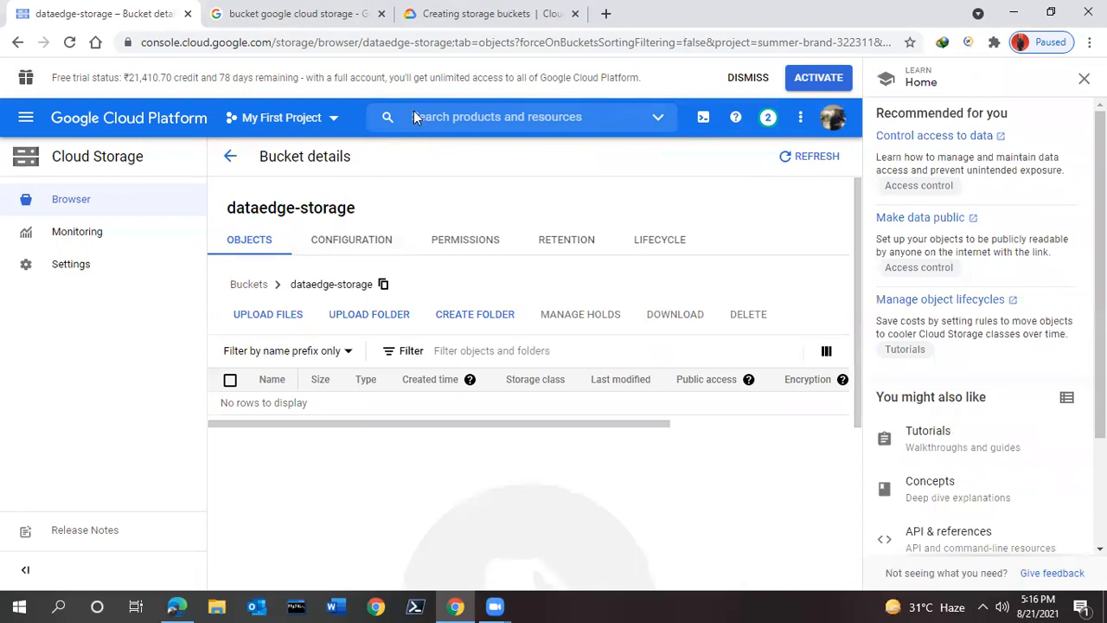
View the gsutil method in the bucket creation guide, and return to the dataedge-storage bucket details
click(474, 19)
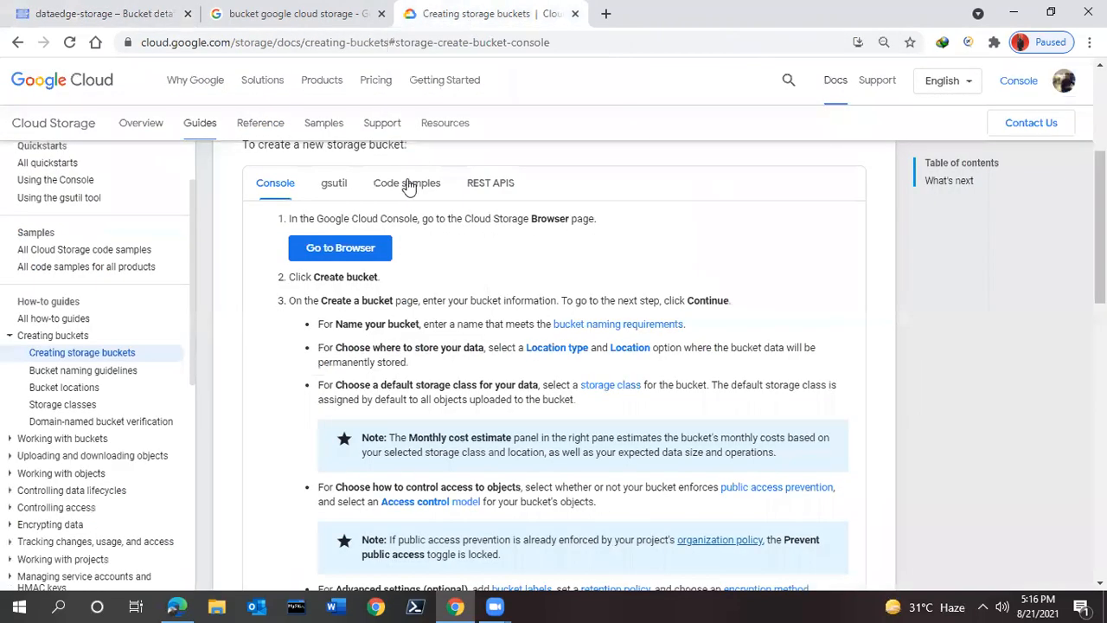
click(336, 193)
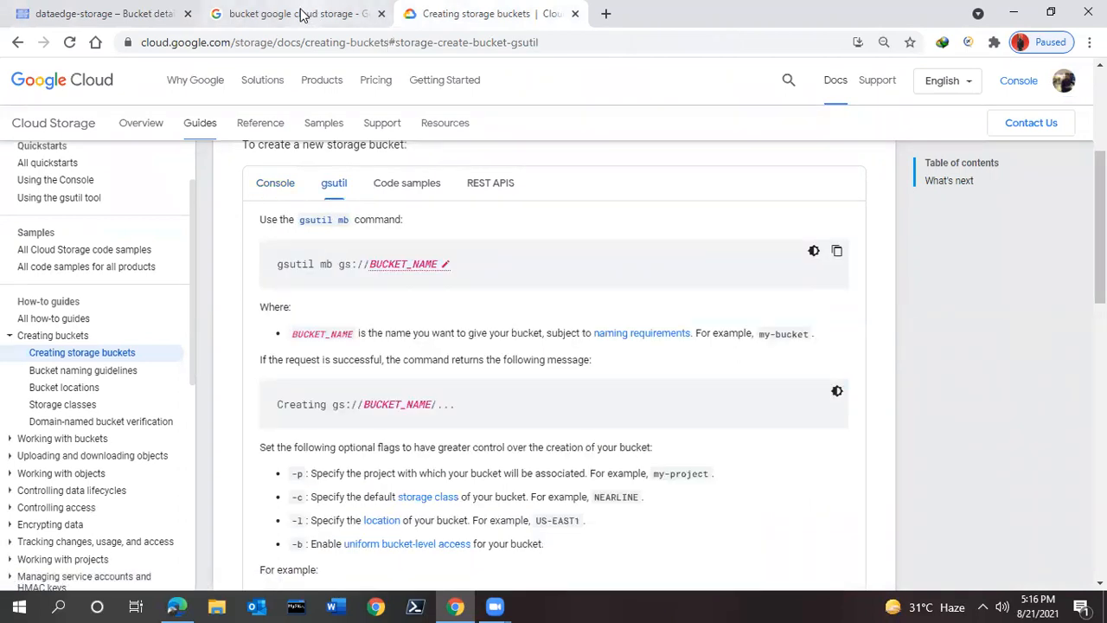
click(97, 17)
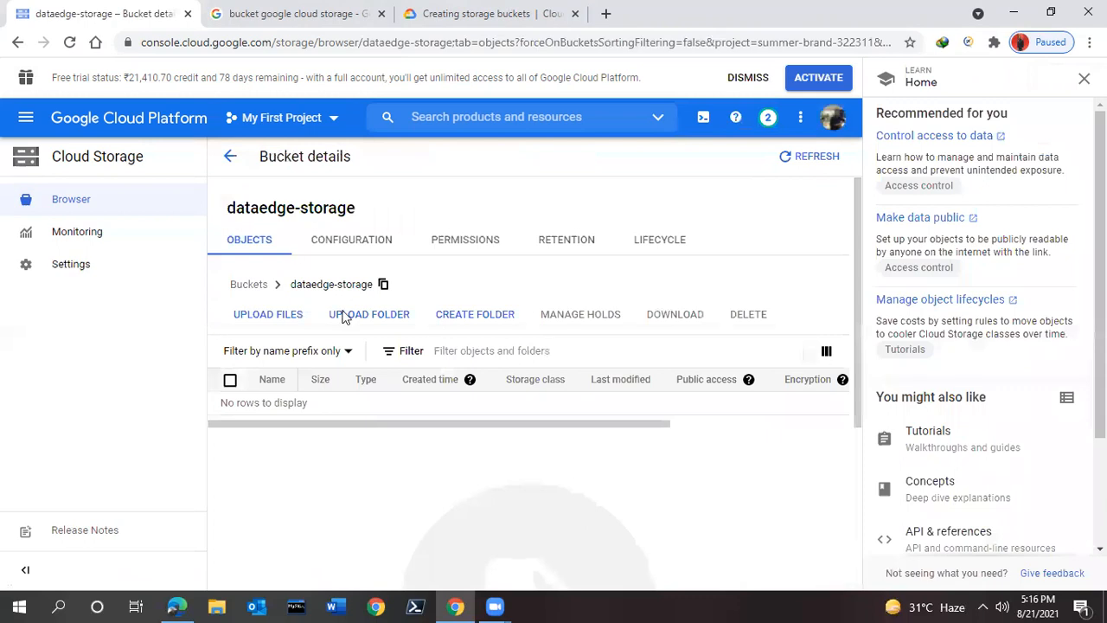